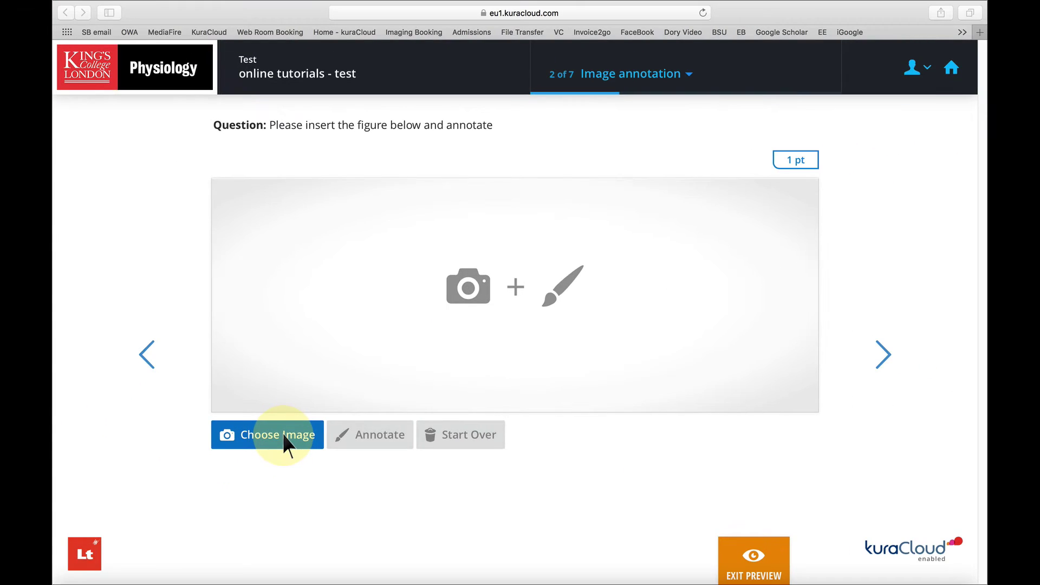
# Insert a microscopy image from the Desktop into the image annotation question and clear the answer again
pyautogui.click(249, 441)
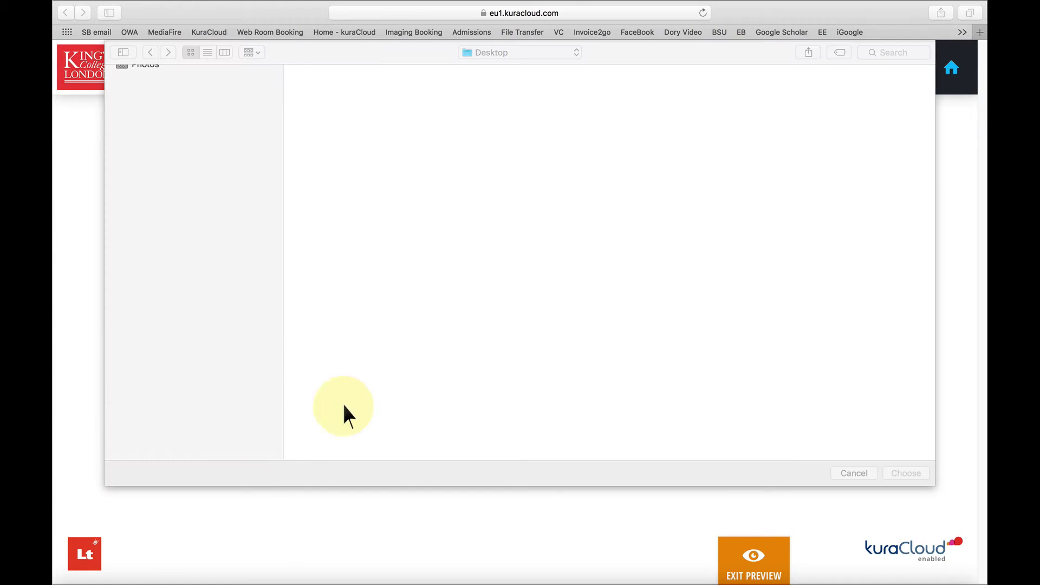
pyautogui.doubleClick(781, 233)
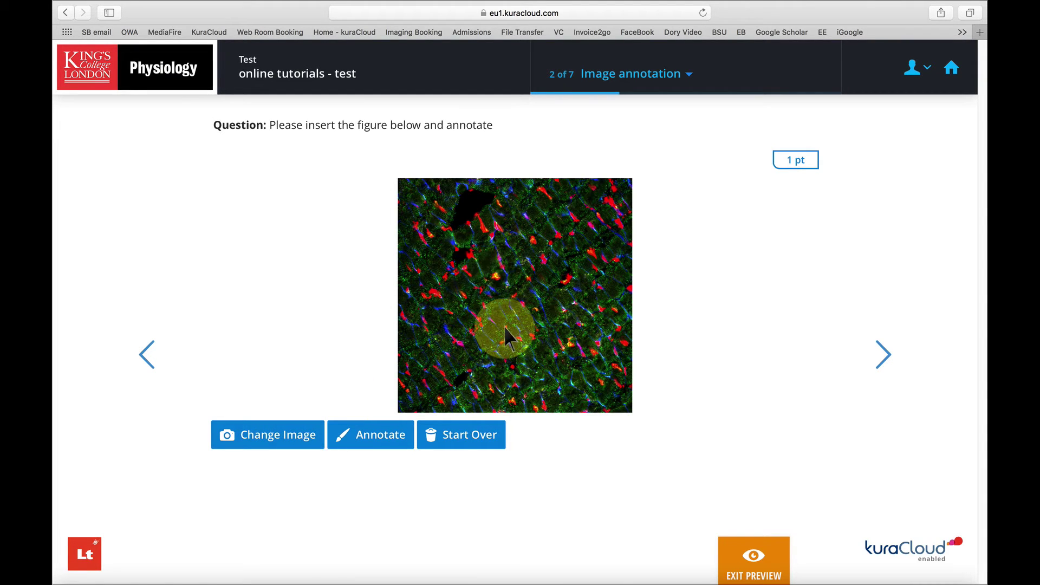
pyautogui.click(472, 434)
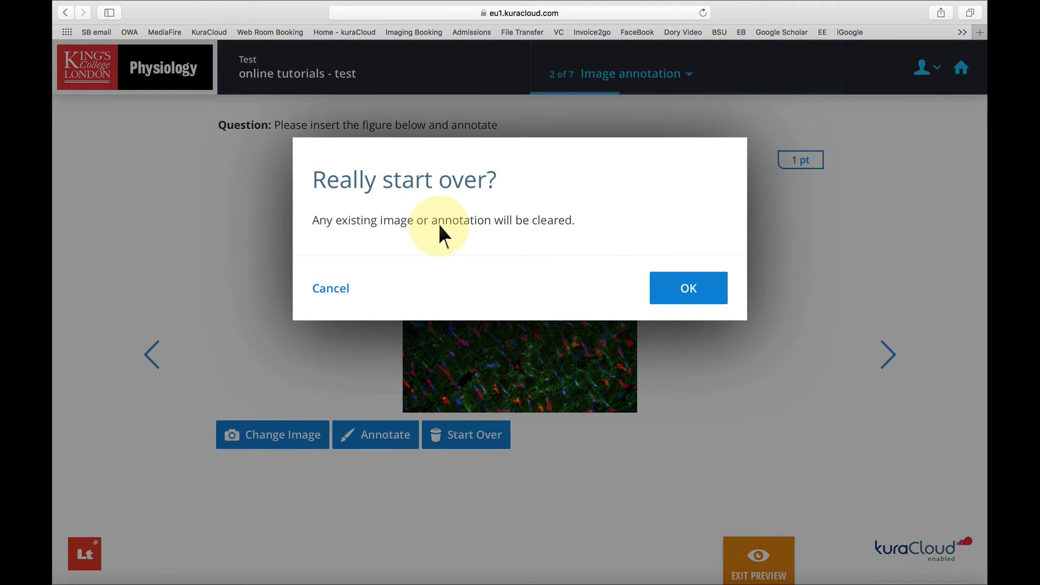
pyautogui.click(686, 286)
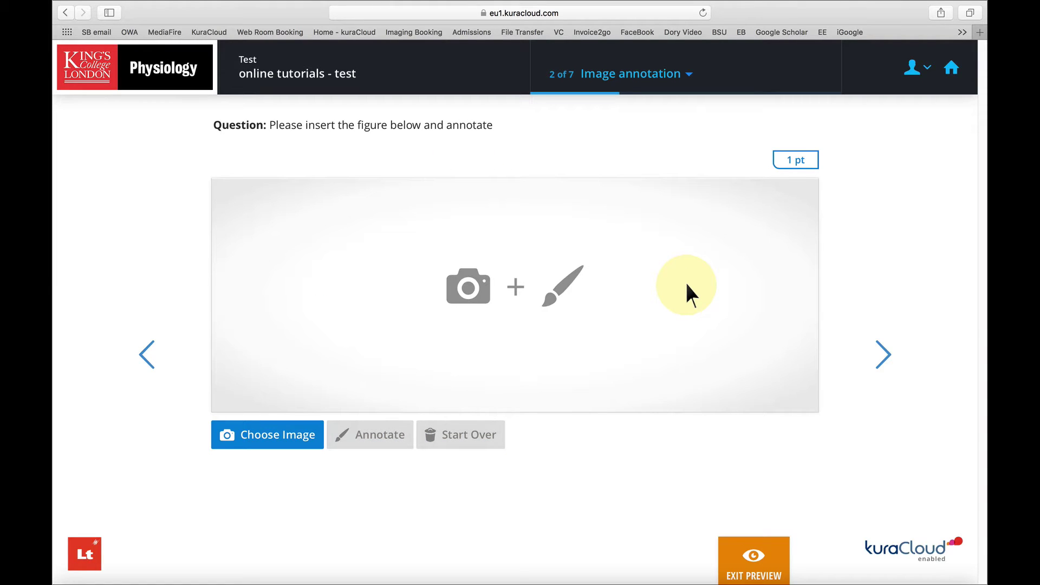
# Insert the red, green and blue microscopy image into the annotation question and open it for annotating
pyautogui.click(301, 430)
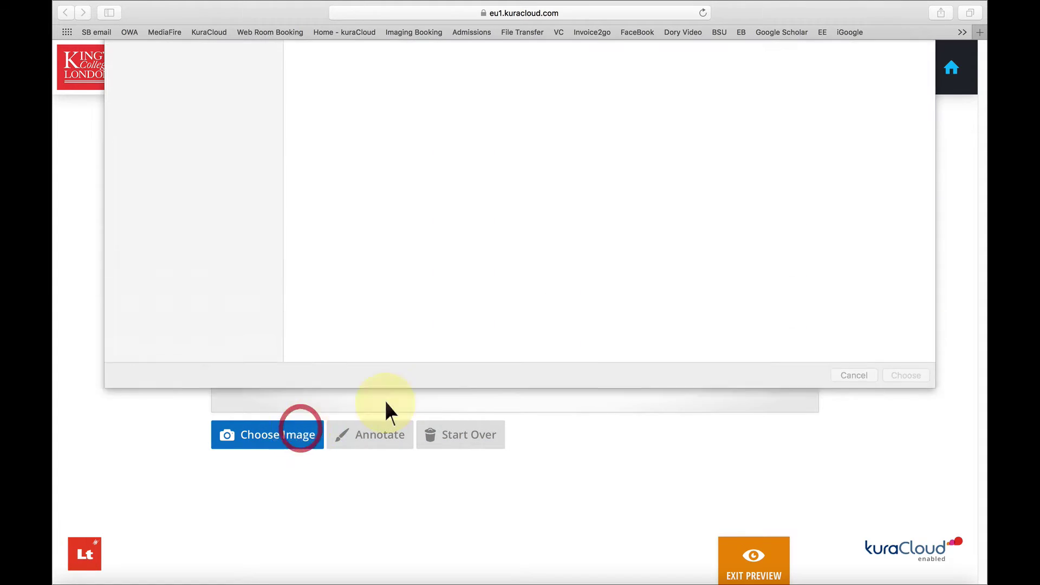
pyautogui.doubleClick(794, 233)
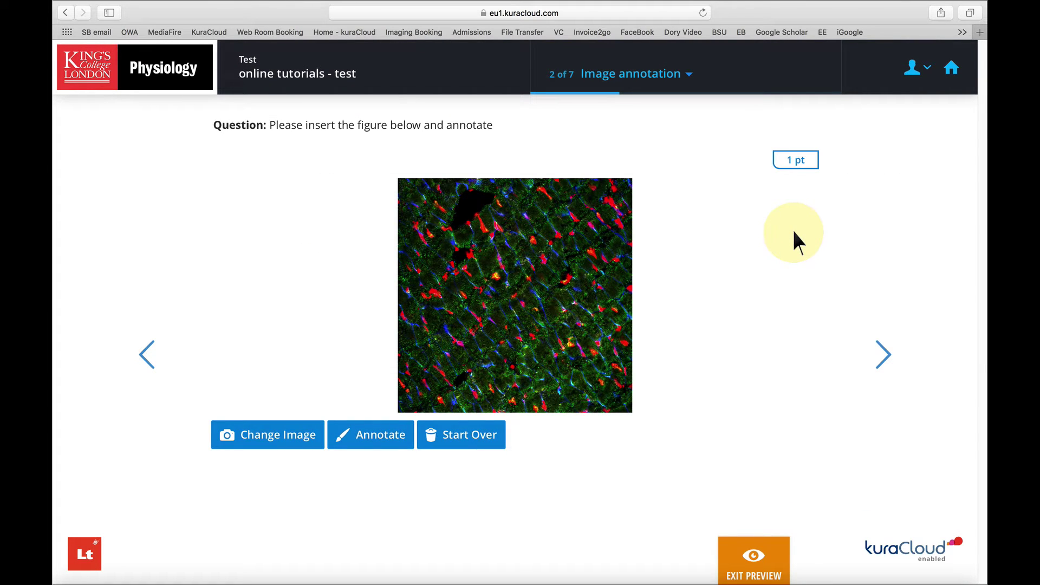
pyautogui.click(374, 449)
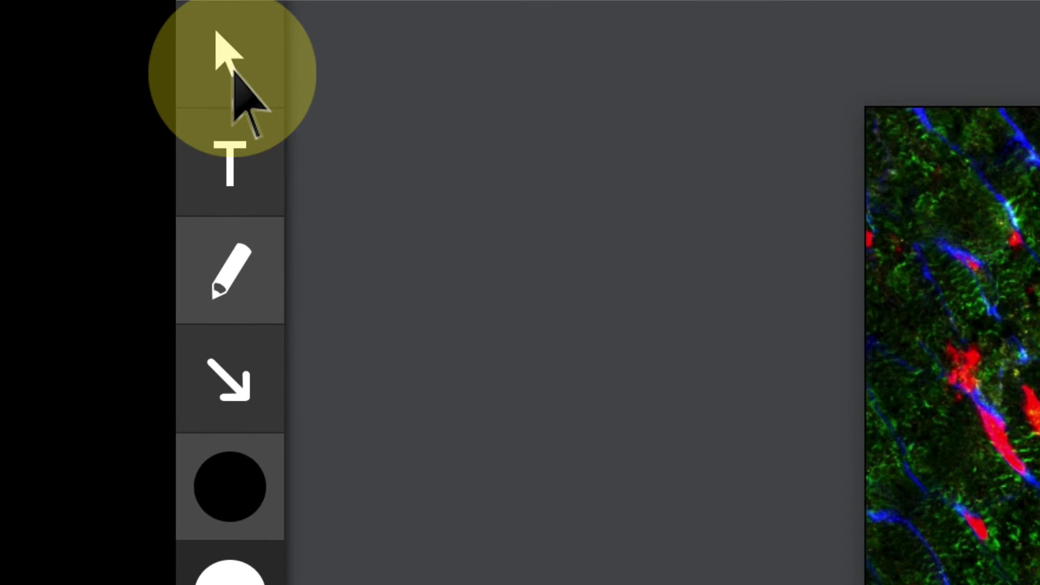
pyautogui.click(237, 179)
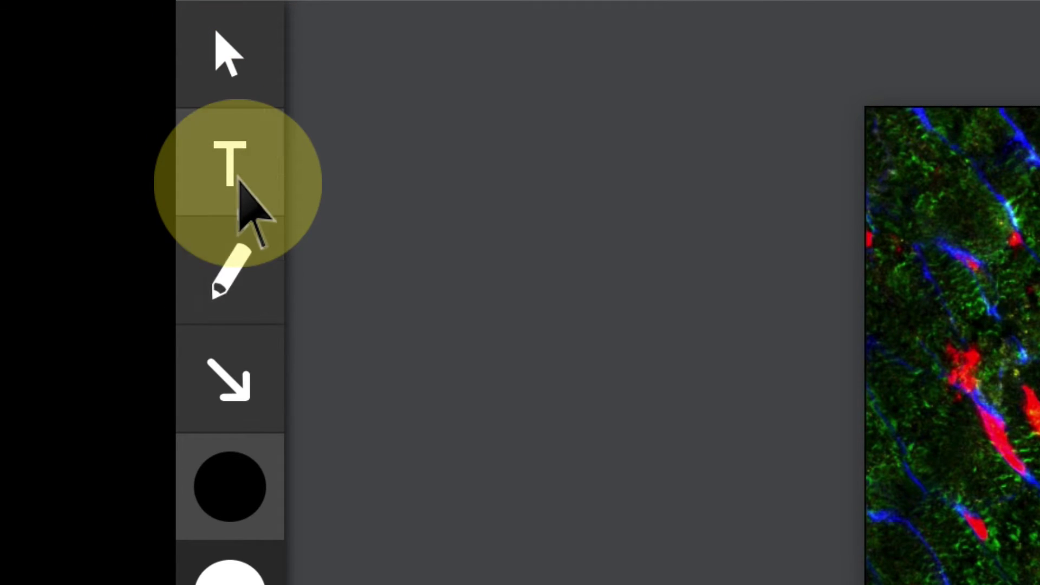
pyautogui.click(234, 279)
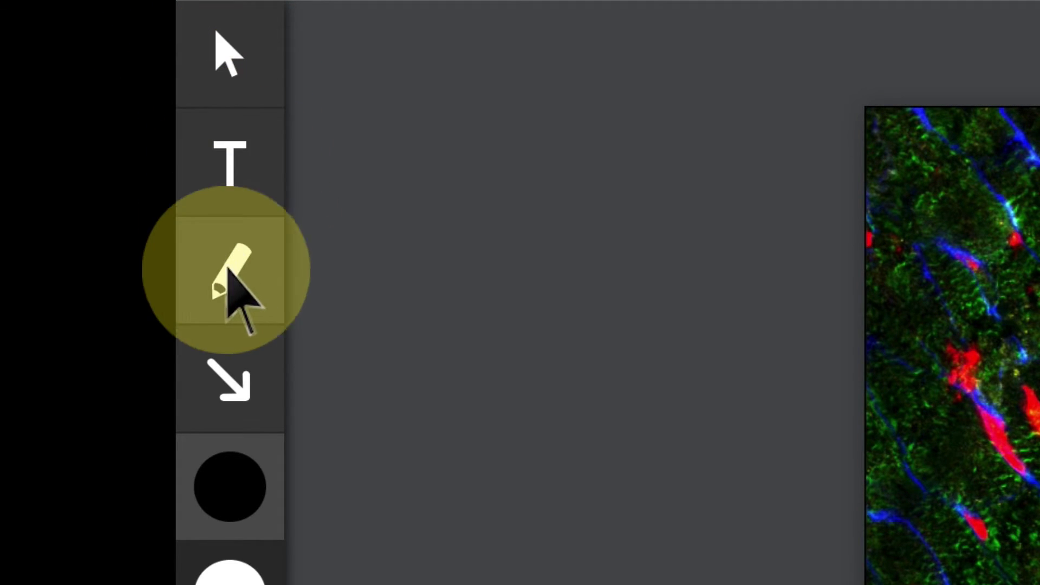
pyautogui.click(216, 393)
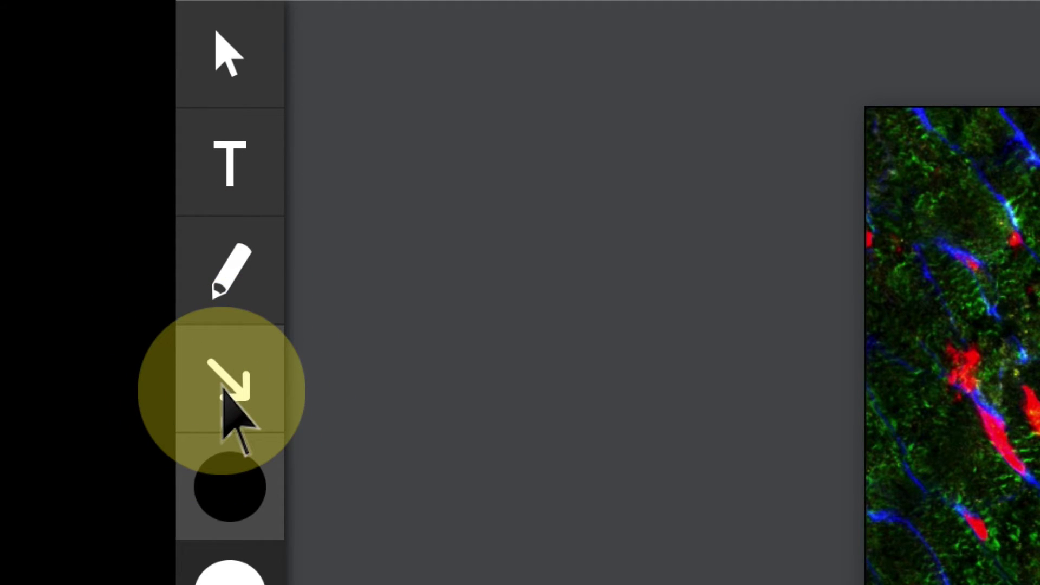
# Add the white text label "Text Here" to the image and move it to the image's upper-left corner
pyautogui.click(236, 165)
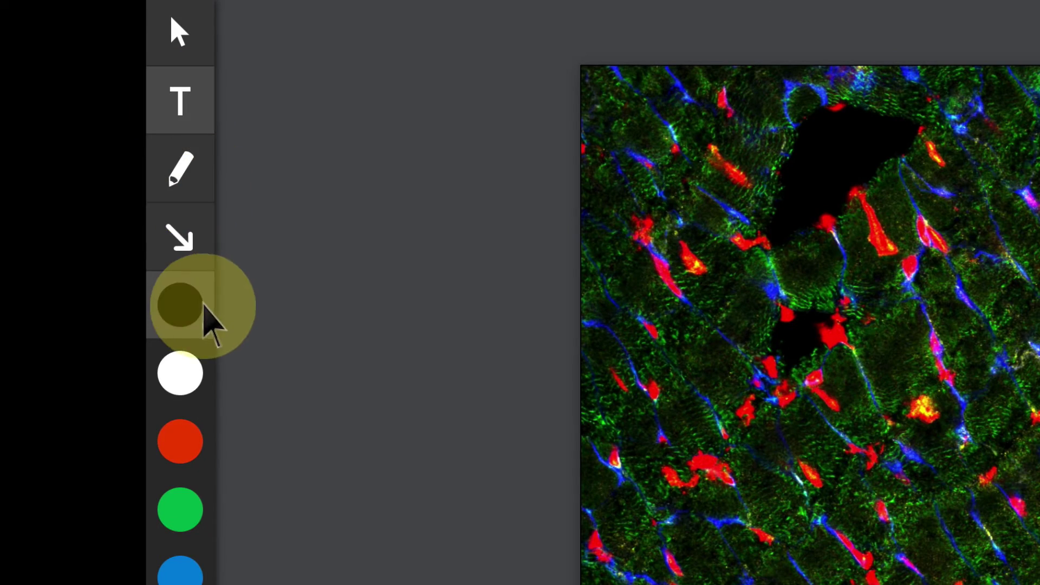
pyautogui.click(185, 377)
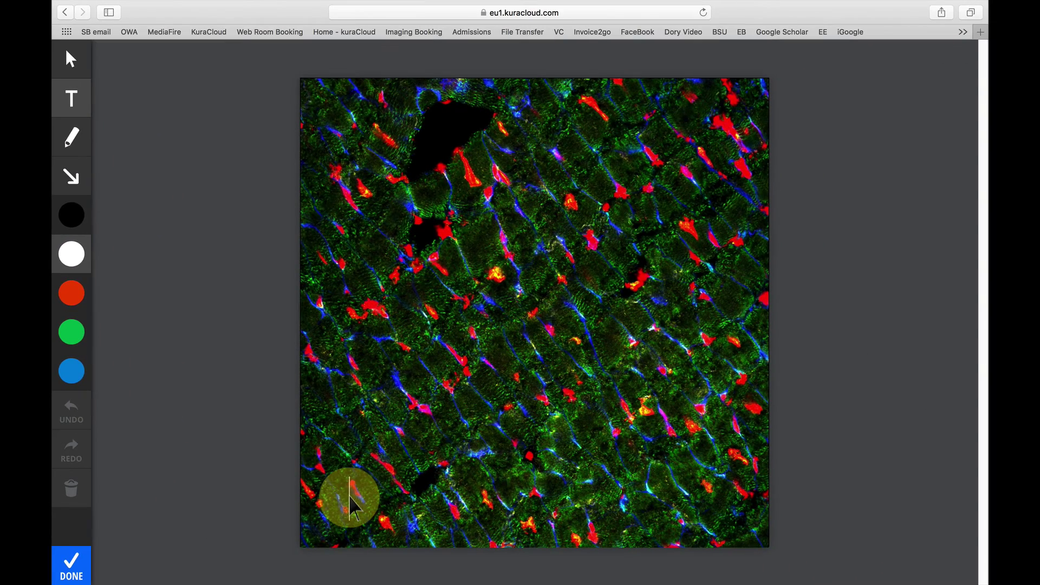
pyautogui.write('Te')
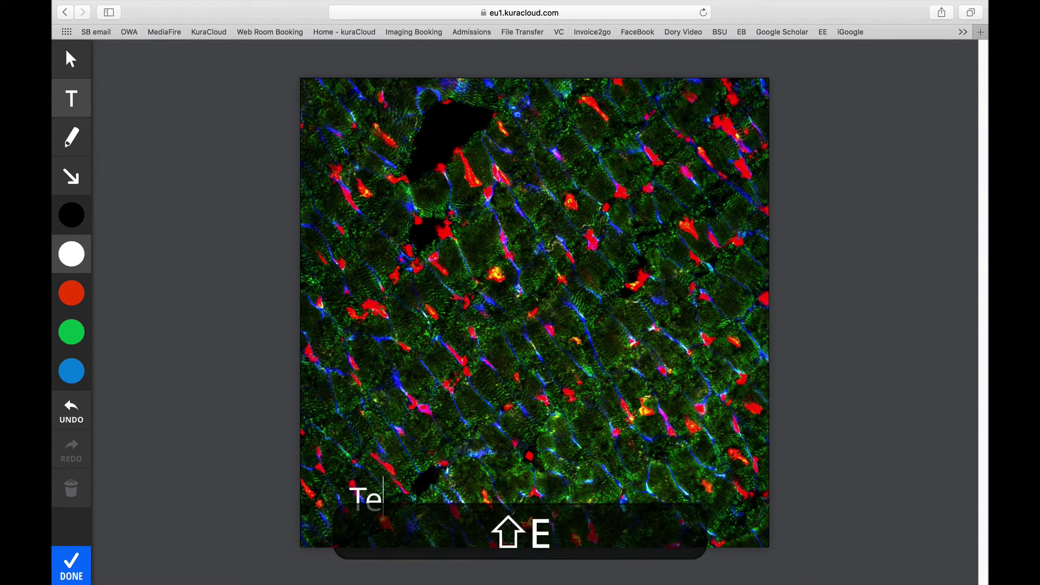
pyautogui.write('xt Here')
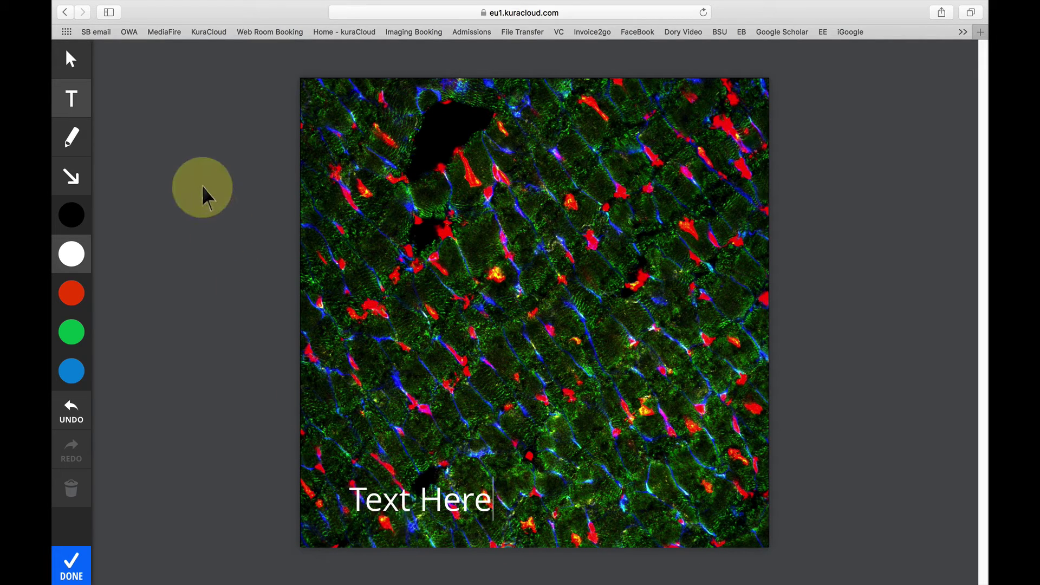
pyautogui.click(71, 59)
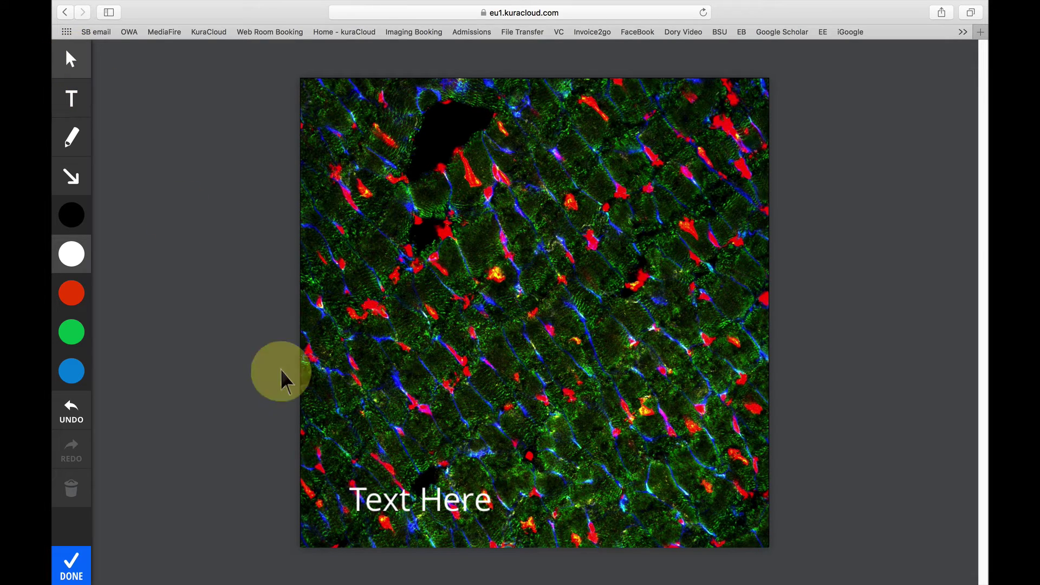
pyautogui.moveTo(380, 490); pyautogui.dragTo(345, 111)
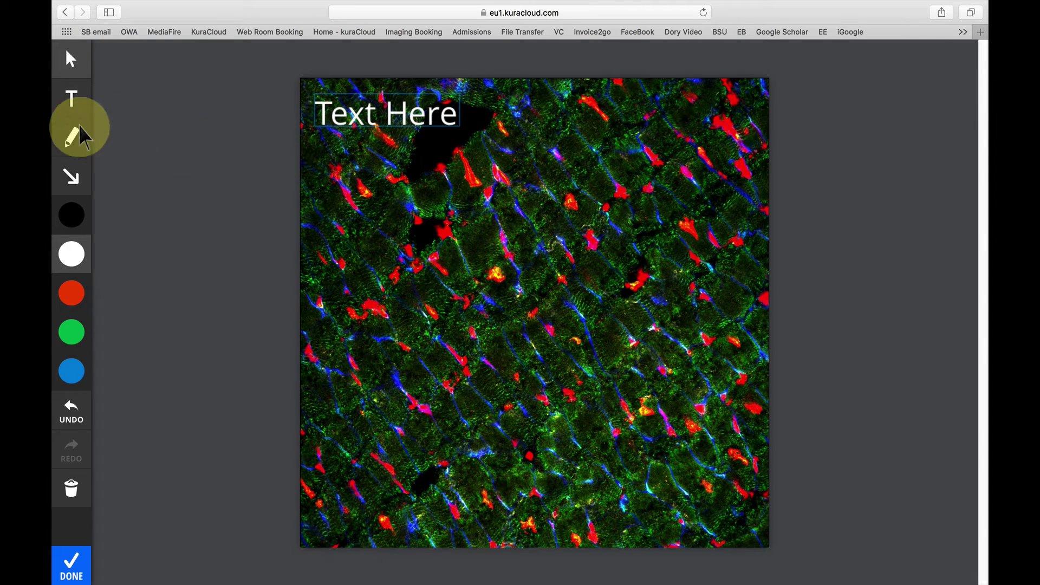
# Draw a closed white freehand outline around the small dark gap below the large black area
pyautogui.click(75, 140)
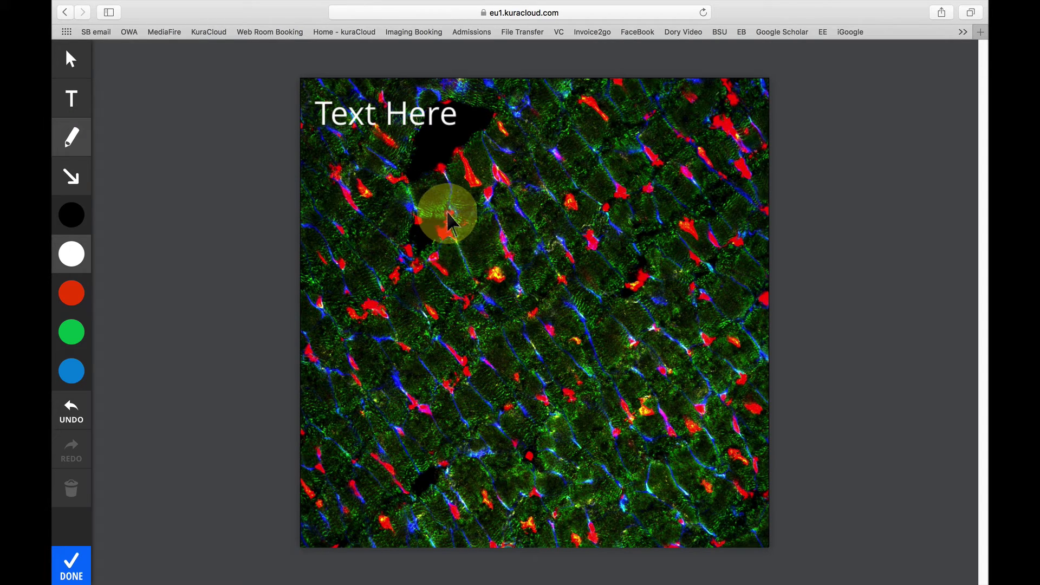
pyautogui.moveTo(449, 214)
pyautogui.mouseDown()
pyautogui.moveTo(414, 214)
pyautogui.moveTo(411, 257)
pyautogui.moveTo(453, 214)
pyautogui.mouseUp()
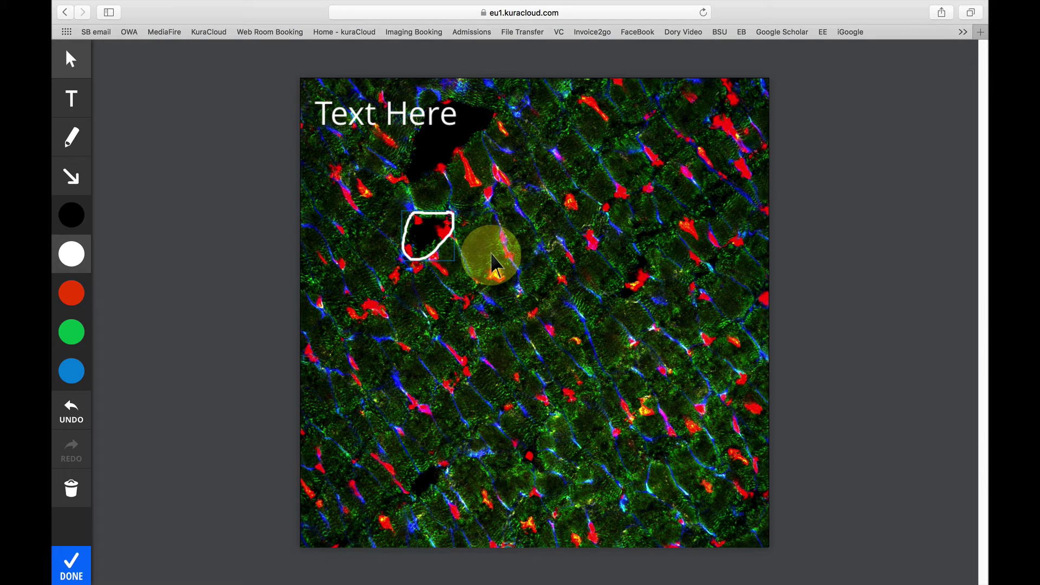
# Try red, green and blue on the freehand outline and set it back to white
pyautogui.click(75, 296)
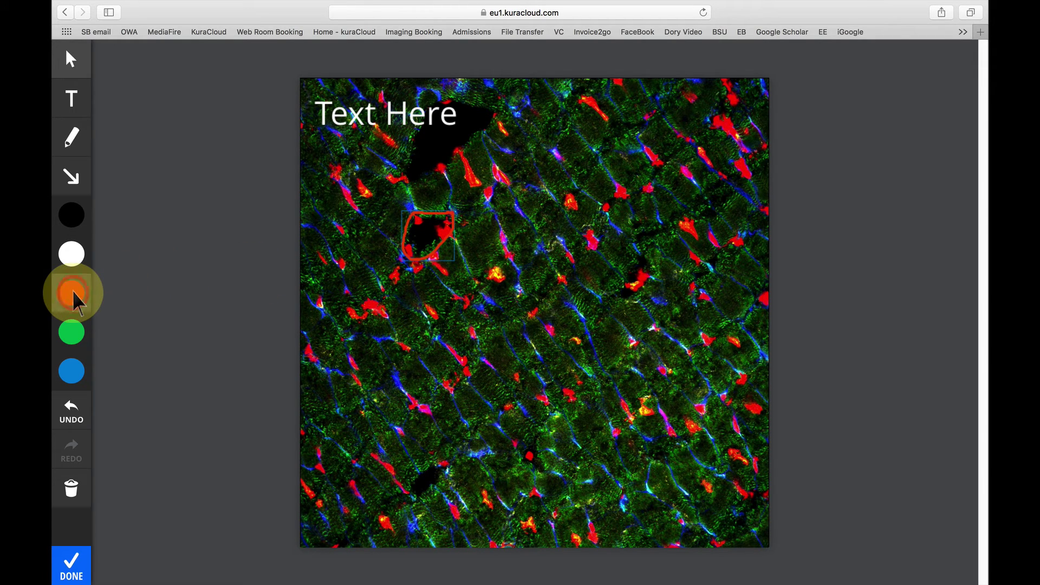
pyautogui.click(73, 328)
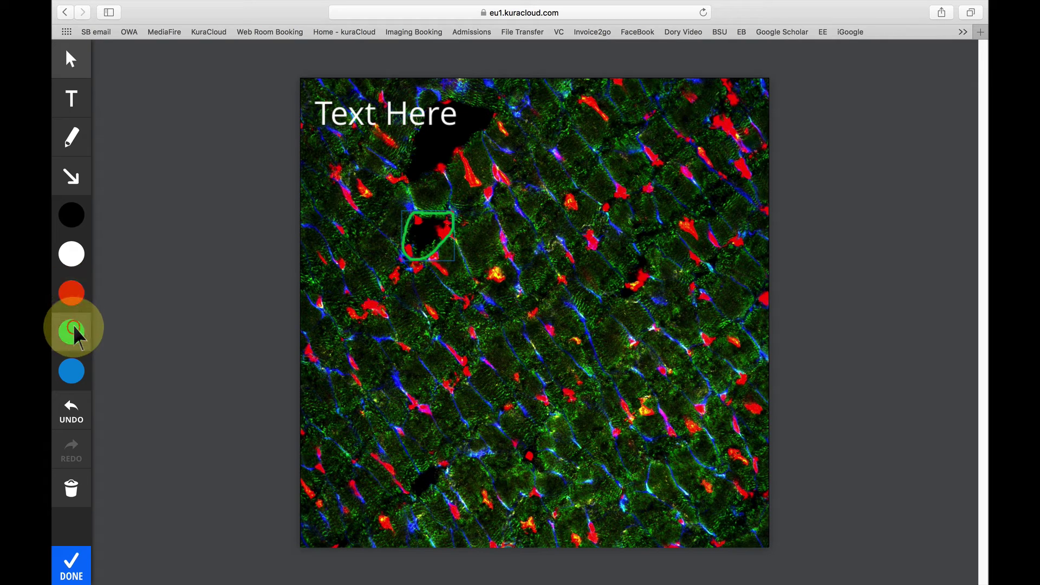
pyautogui.click(78, 373)
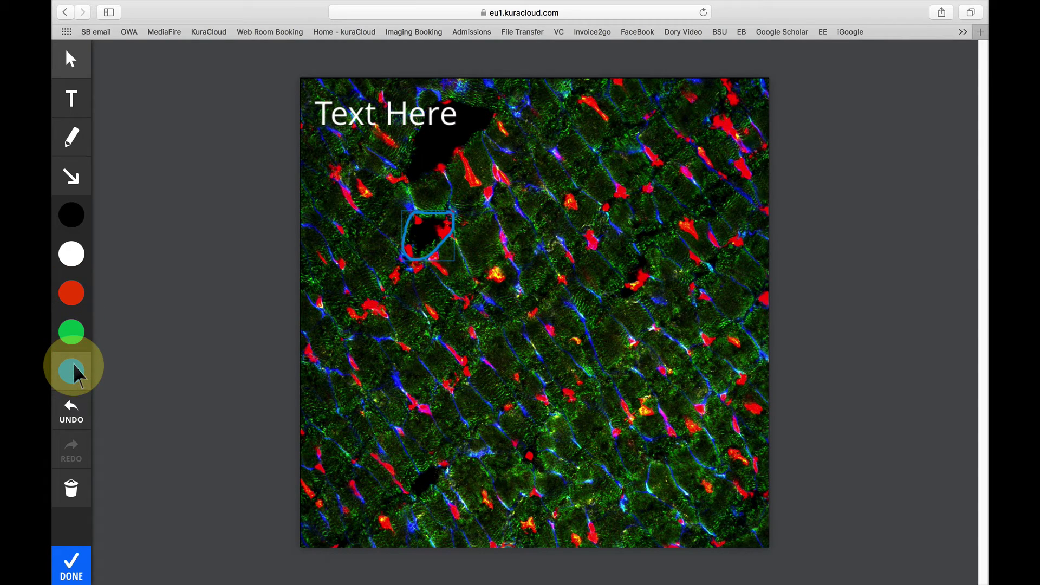
pyautogui.click(71, 253)
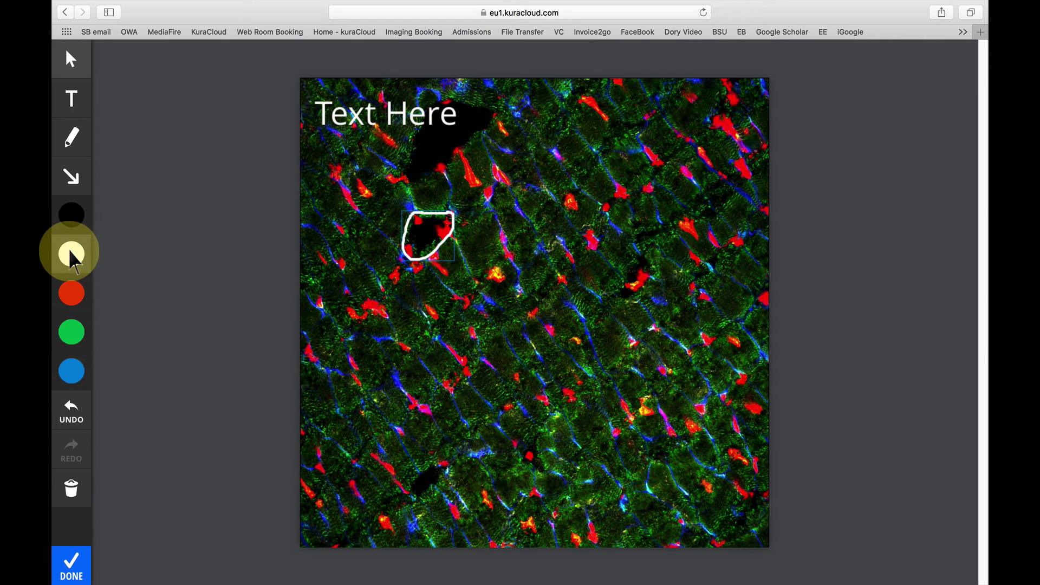
# Draw a short white arrow pointing upward at the yellow-orange spot near the image centre
pyautogui.click(72, 177)
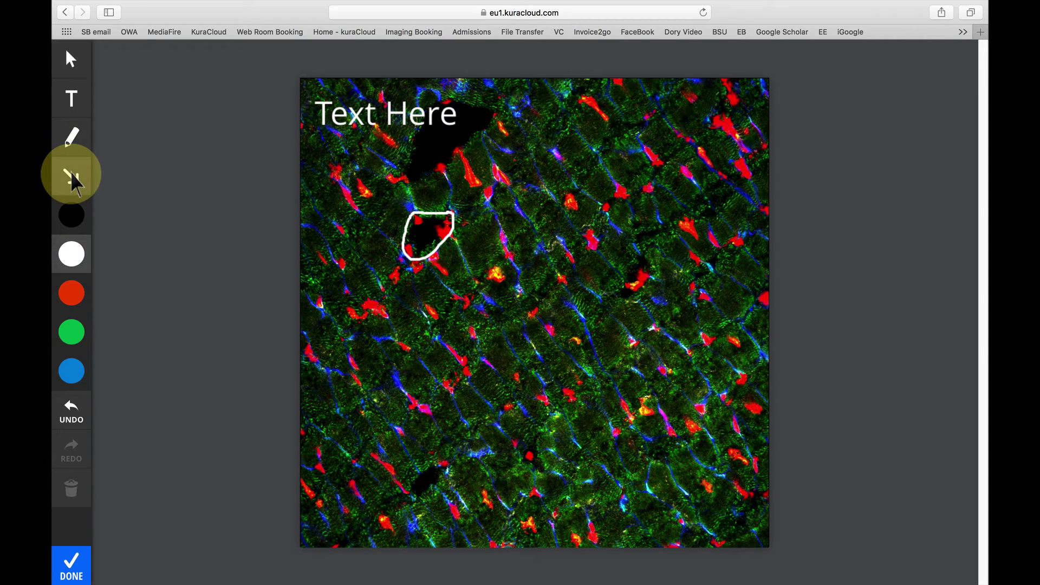
pyautogui.moveTo(409, 288); pyautogui.dragTo(494, 308)
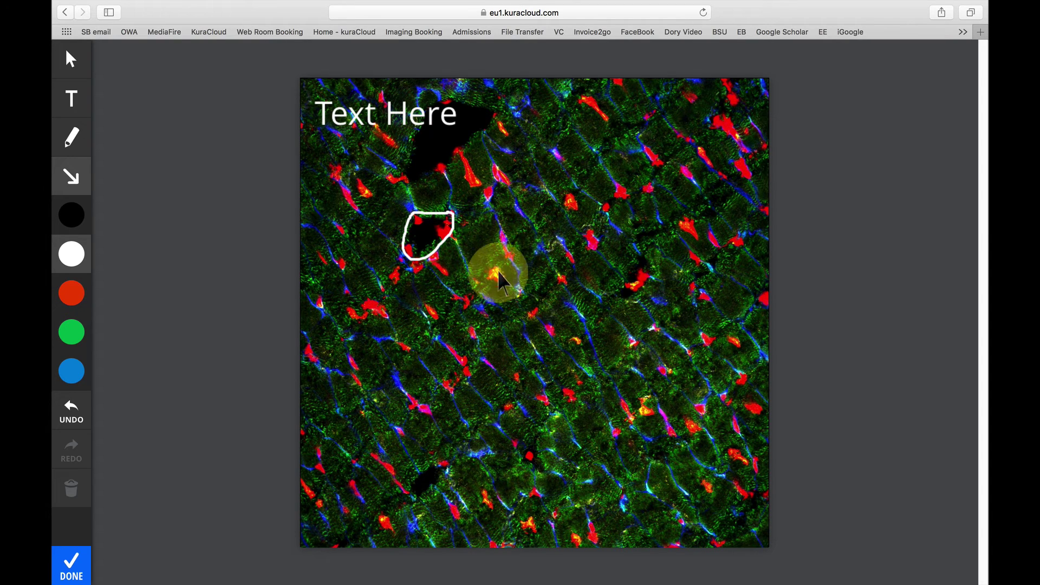
pyautogui.moveTo(502, 324); pyautogui.dragTo(495, 288)
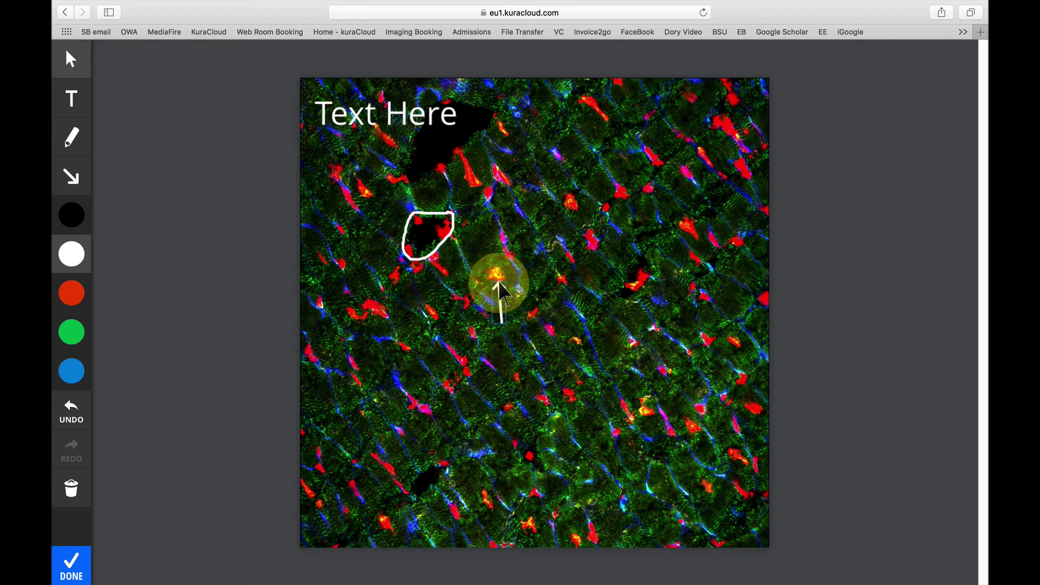
# Undo a slight trial move of the white arrow and delete the arrow
pyautogui.click(60, 62)
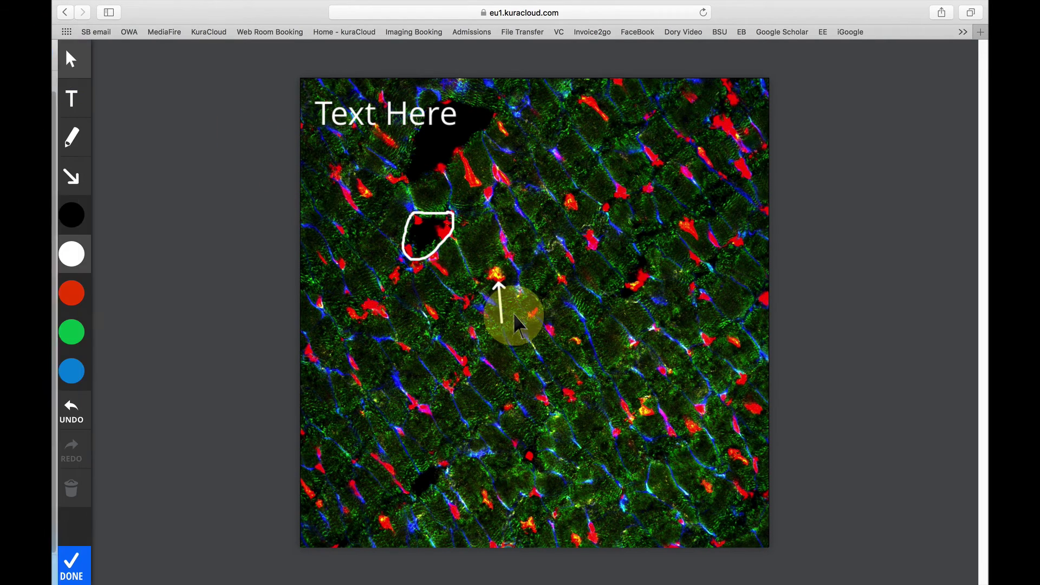
pyautogui.moveTo(501, 312)
pyautogui.mouseDown()
pyautogui.moveTo(521, 305)
pyautogui.moveTo(564, 236)
pyautogui.moveTo(511, 325)
pyautogui.moveTo(500, 312)
pyautogui.mouseUp()
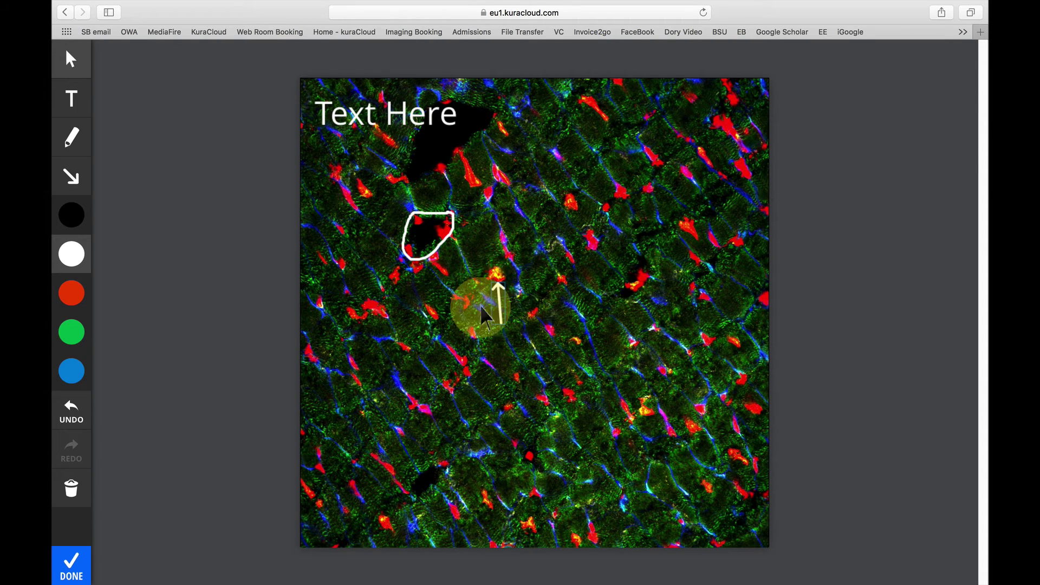
pyautogui.click(72, 416)
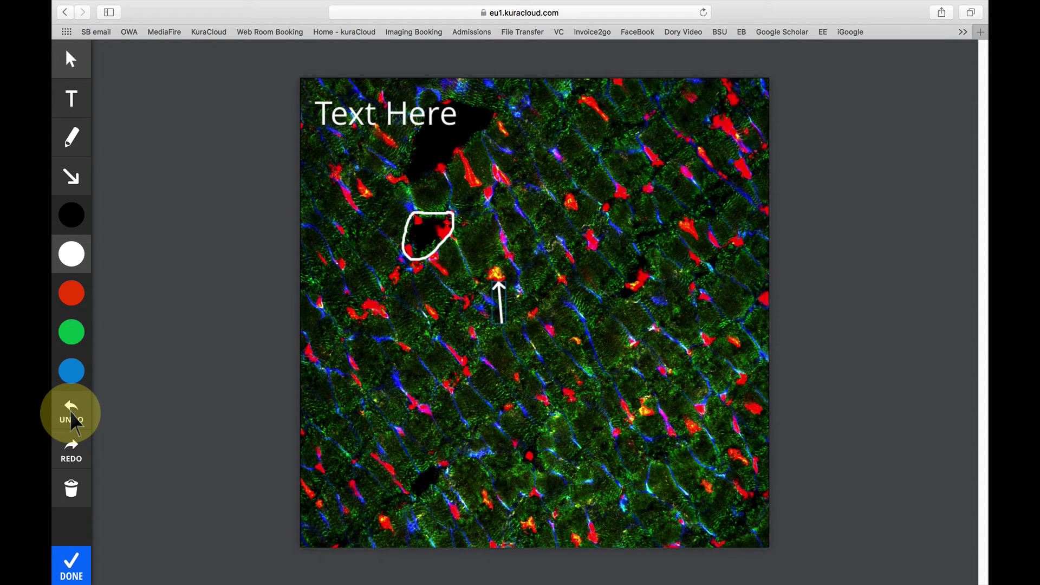
pyautogui.click(72, 490)
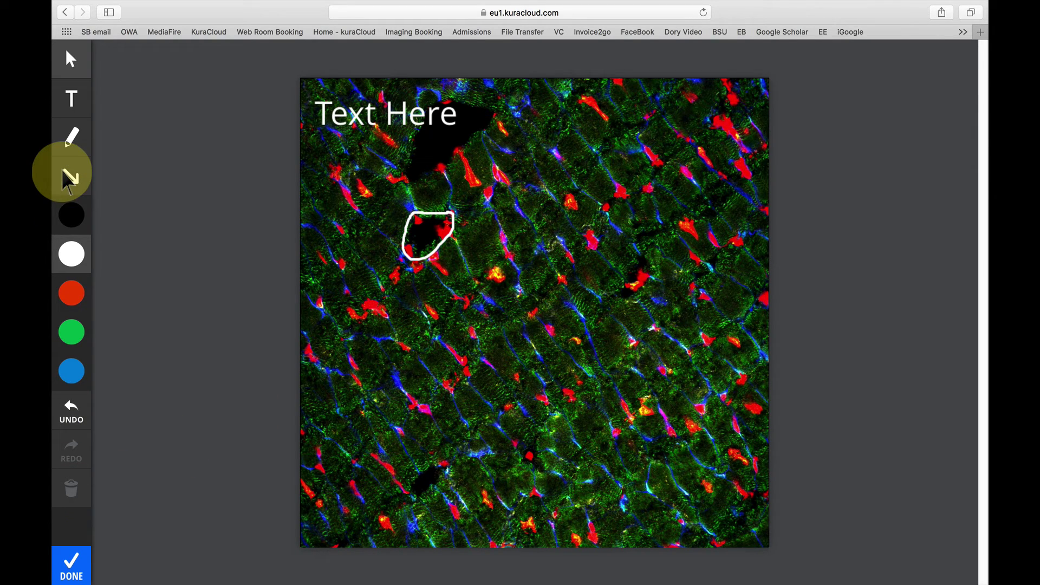
# Draw three diagonal white arrows pointing at the central yellow-orange spot, the red spot to its right and the pink spot in the lower-left area
pyautogui.click(77, 181)
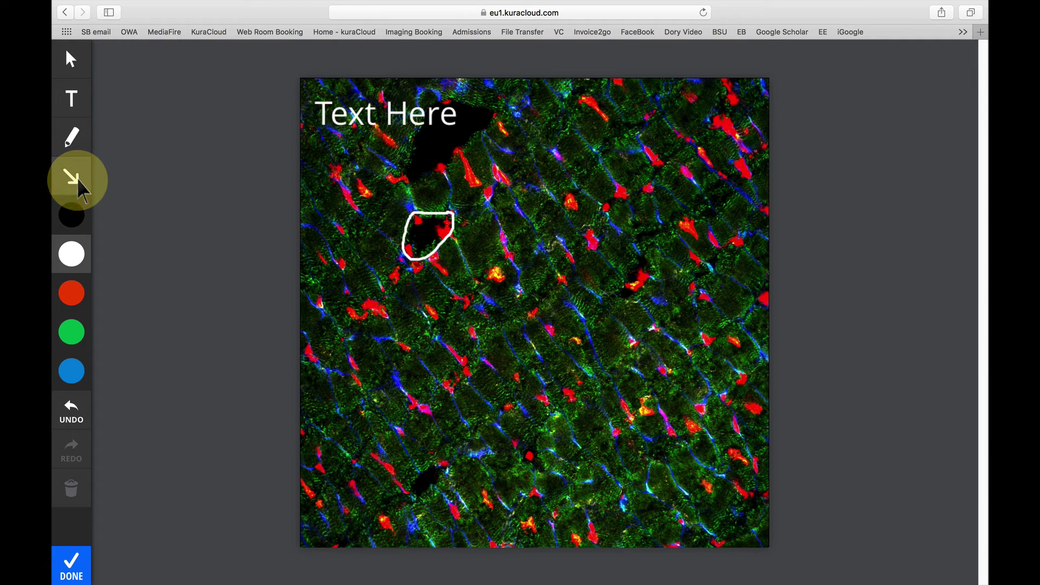
pyautogui.moveTo(469, 314); pyautogui.dragTo(495, 279)
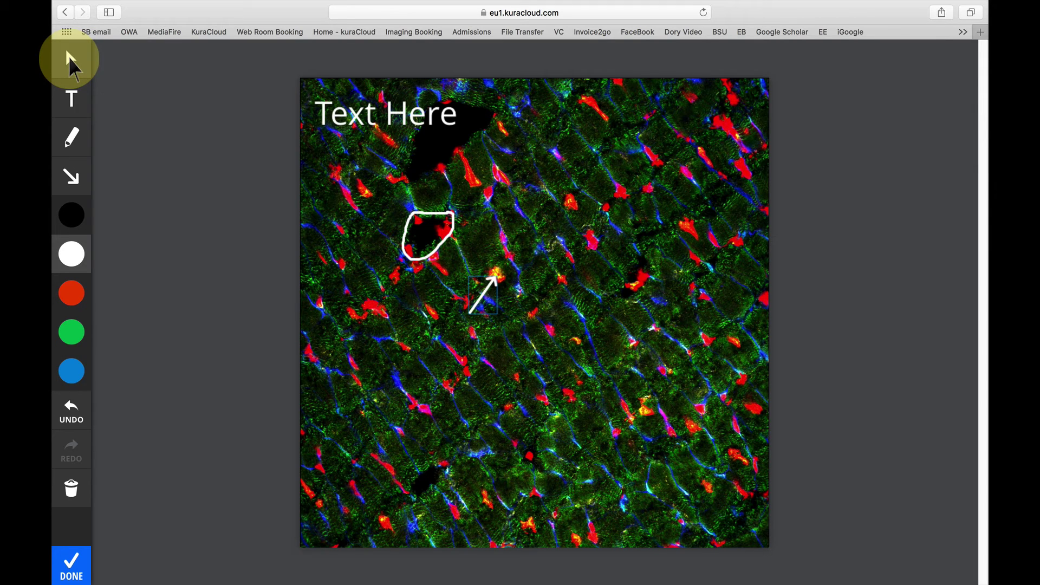
pyautogui.click(73, 174)
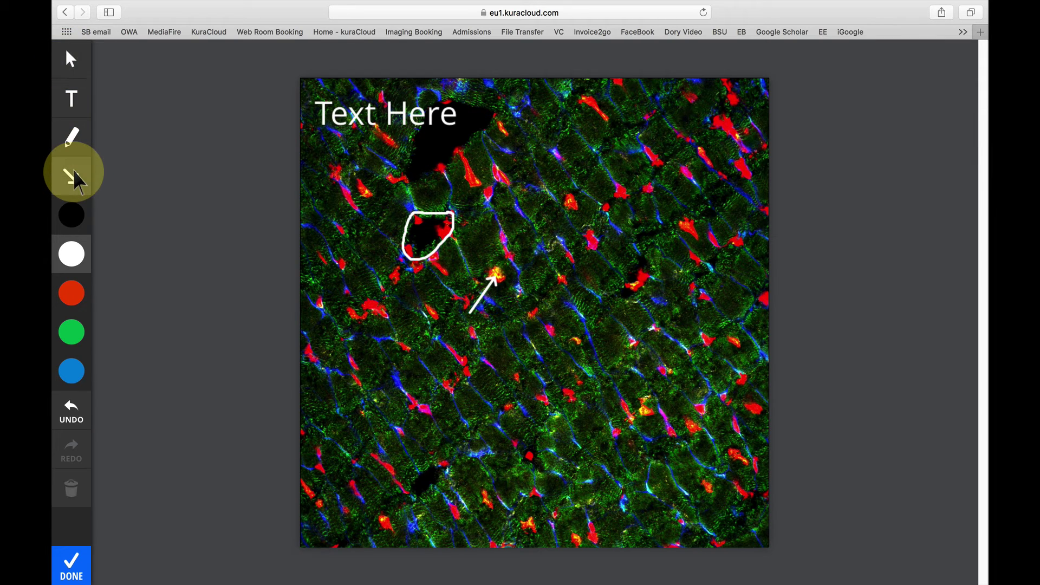
pyautogui.moveTo(610, 319); pyautogui.dragTo(631, 290)
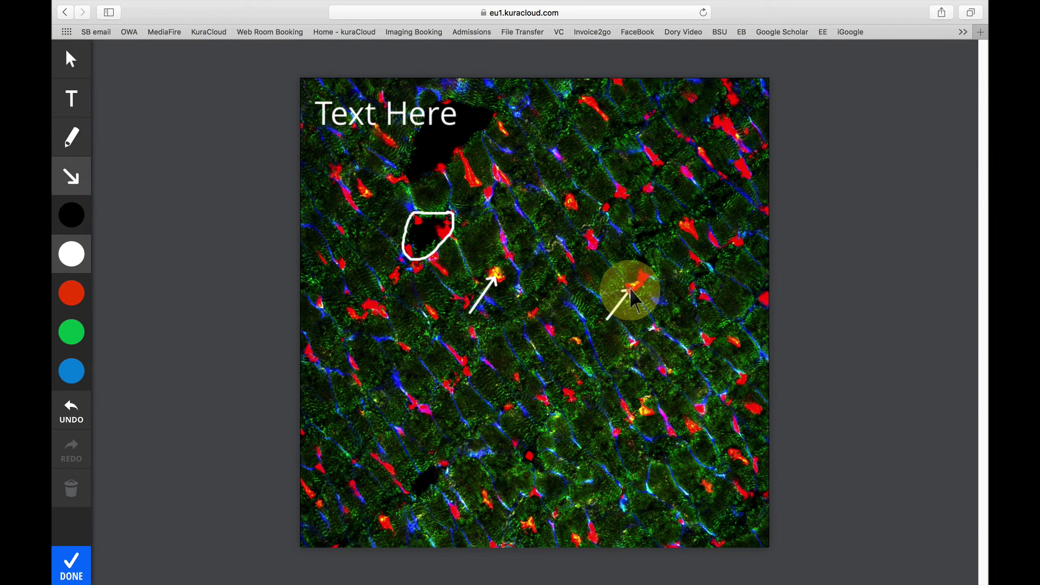
pyautogui.click(74, 176)
pyautogui.moveTo(381, 433); pyautogui.dragTo(415, 408)
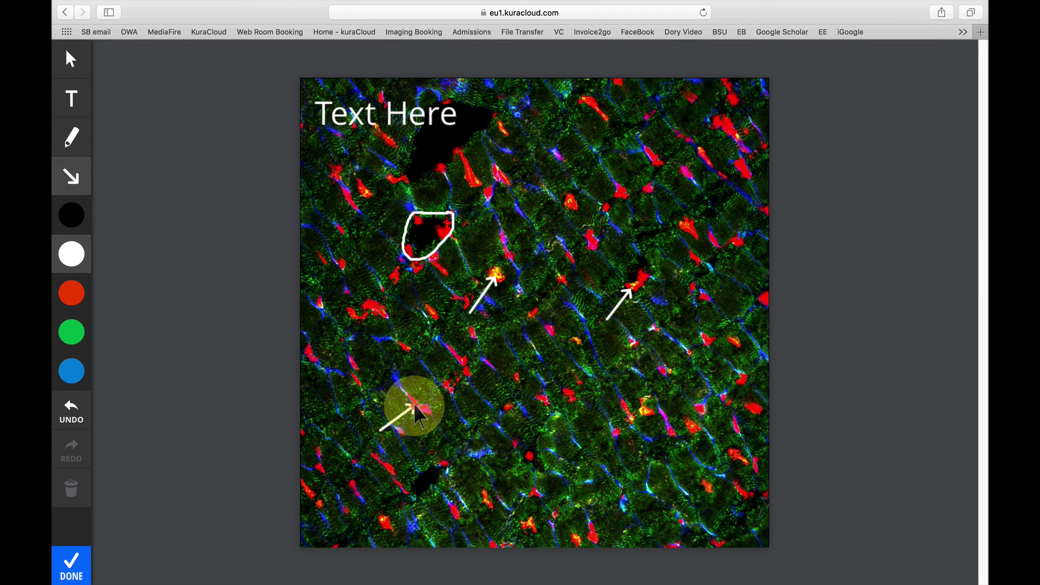
pyautogui.click(75, 188)
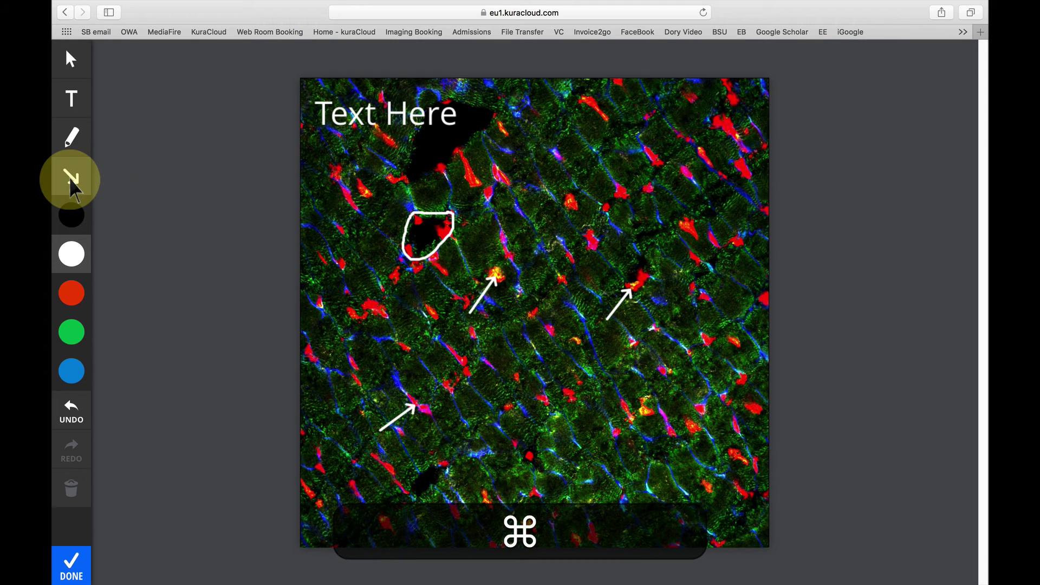
# Draw three more white arrows: two pointing down at red spots in the upper-middle area and one pointing up at the pink spot just below centre
pyautogui.click(75, 189)
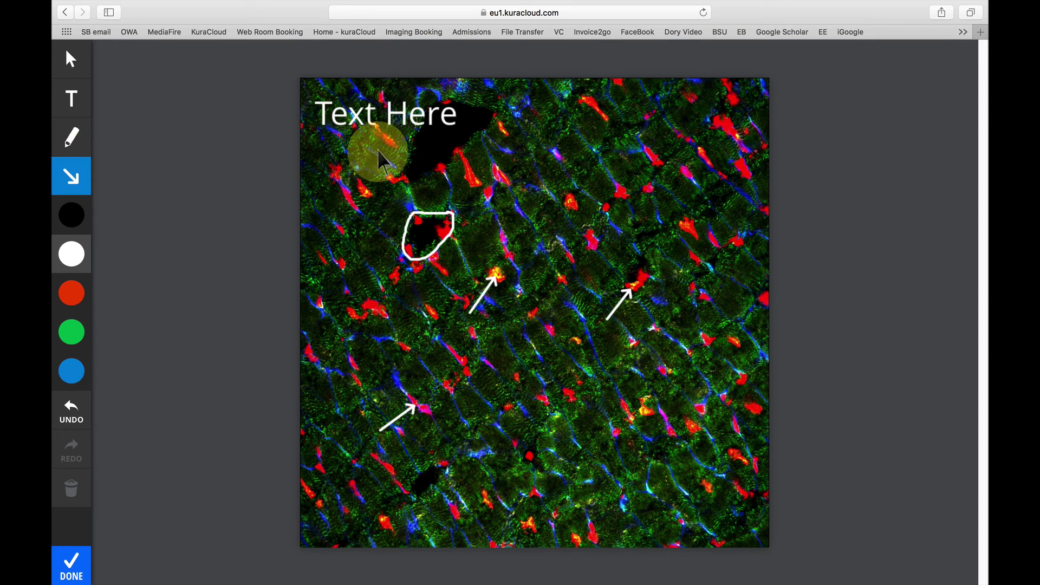
pyautogui.moveTo(533, 143); pyautogui.dragTo(508, 167)
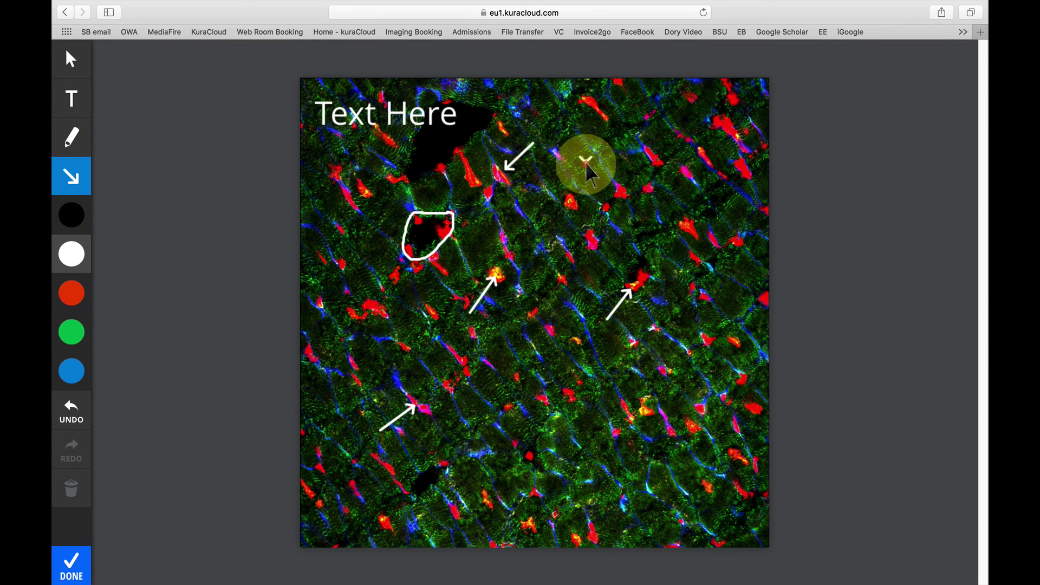
pyautogui.moveTo(586, 161); pyautogui.dragTo(577, 193)
pyautogui.moveTo(523, 366); pyautogui.dragTo(549, 330)
# Outline the blue patch near the lower middle, the yellow-orange spot at lower right and the red streaks at upper right freehand, and finish annotating
pyautogui.click(72, 140)
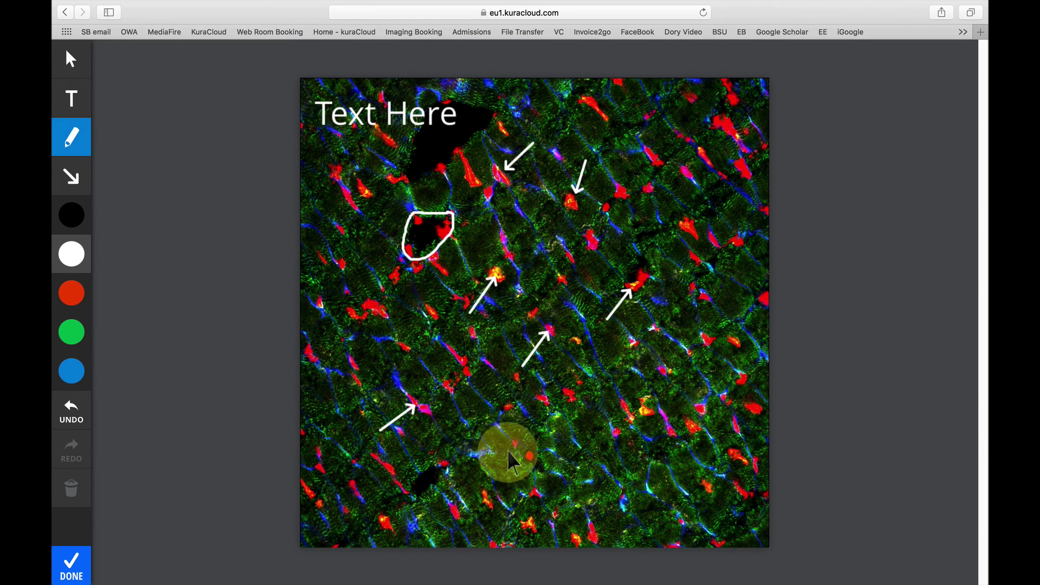
pyautogui.moveTo(496, 445)
pyautogui.mouseDown()
pyautogui.moveTo(466, 456)
pyautogui.moveTo(499, 448)
pyautogui.mouseUp()
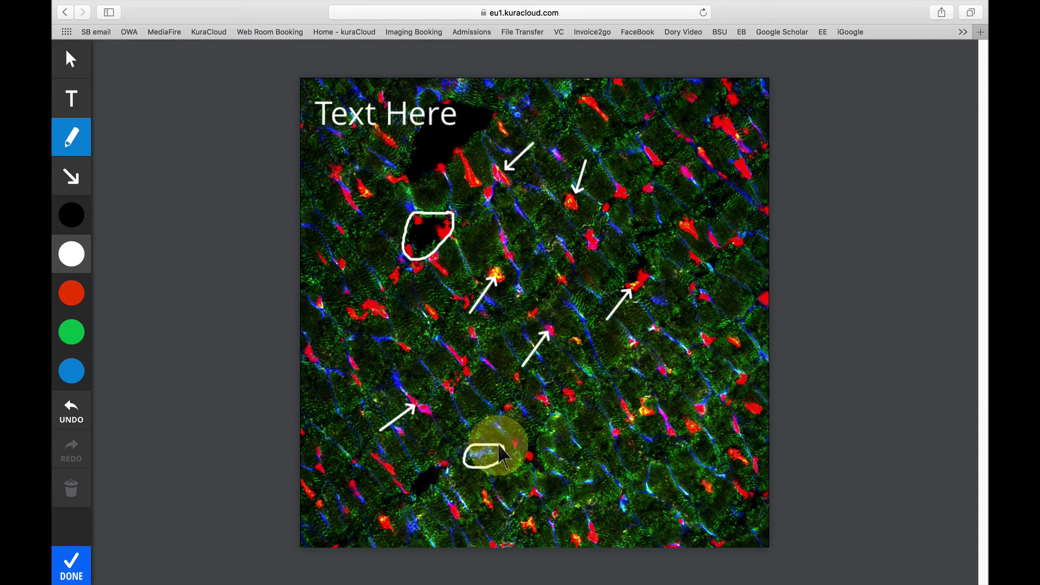
pyautogui.moveTo(660, 391)
pyautogui.mouseDown()
pyautogui.moveTo(645, 427)
pyautogui.moveTo(665, 397)
pyautogui.mouseUp()
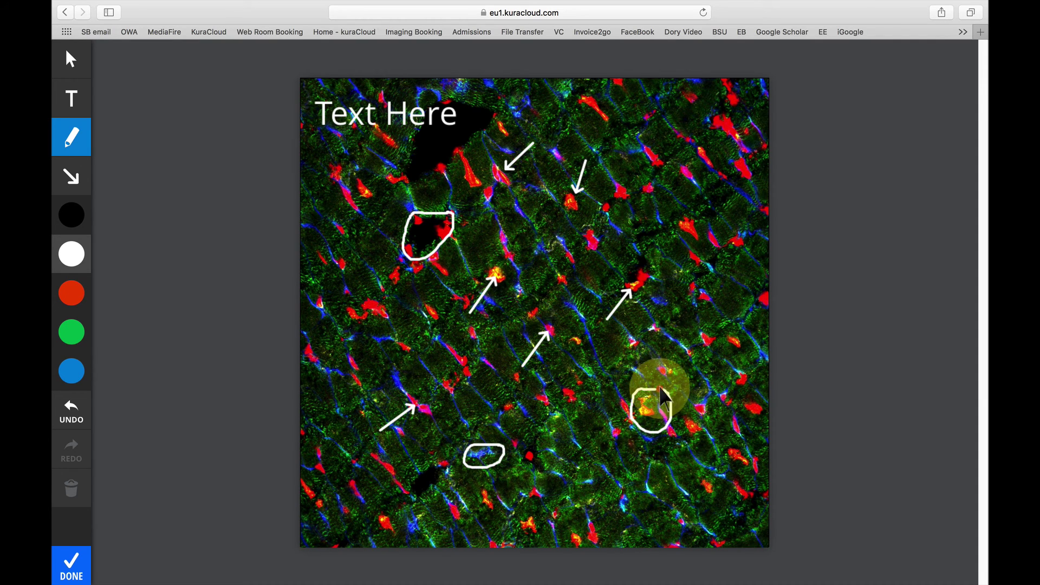
pyautogui.moveTo(714, 140)
pyautogui.mouseDown()
pyautogui.moveTo(672, 180)
pyautogui.moveTo(729, 163)
pyautogui.moveTo(719, 149)
pyautogui.mouseUp()
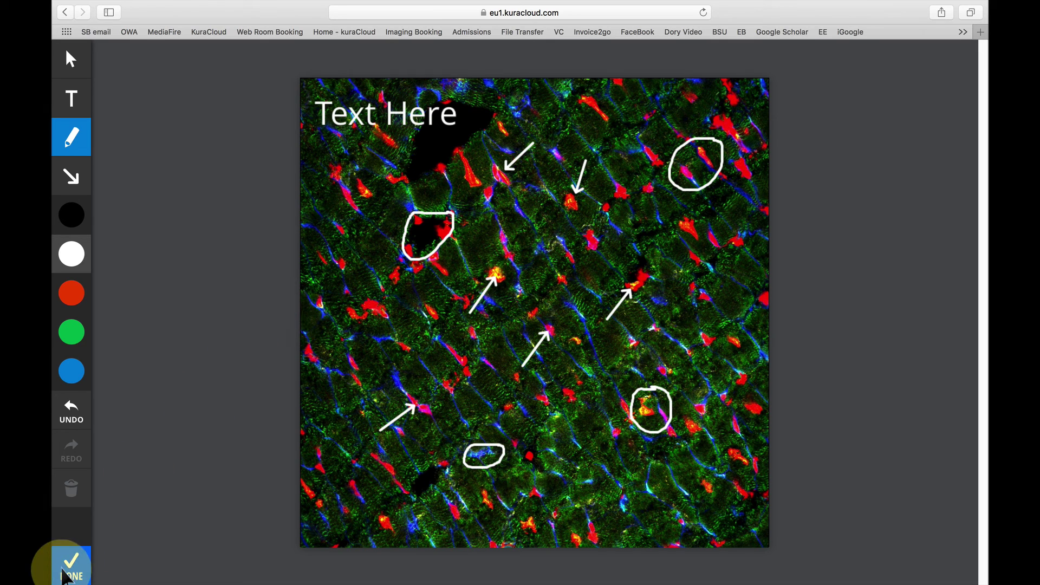
pyautogui.click(68, 571)
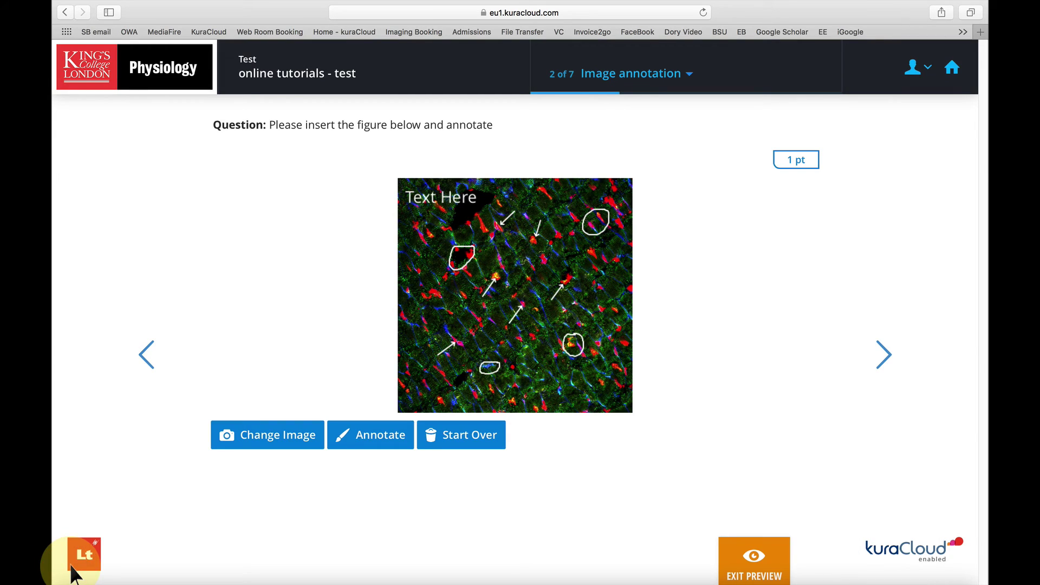